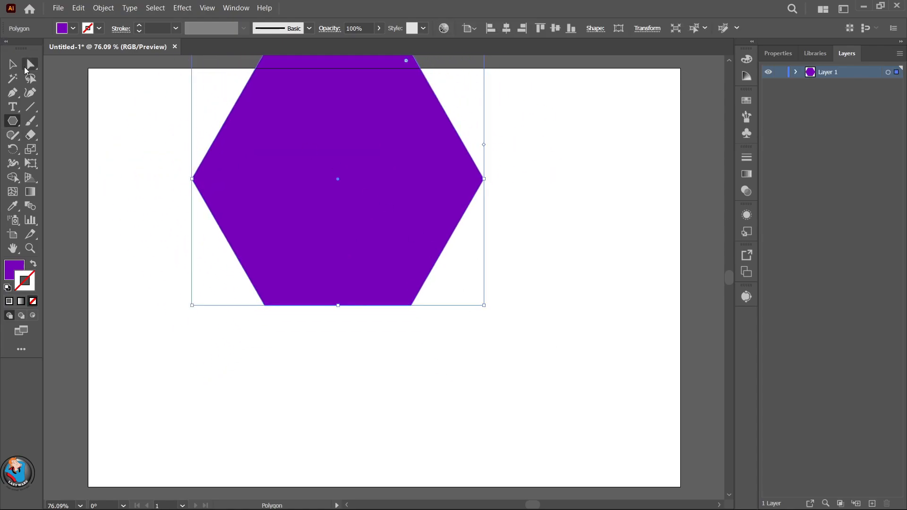
Step: Move the purple hexagon to the centre of the artboard and set its fill colour to black (000000)
{"action": "left_click", "coordinate": [13, 65]}
{"action": "left_click_drag", "start_coordinate": [341, 186], "coordinate": [385, 278]}
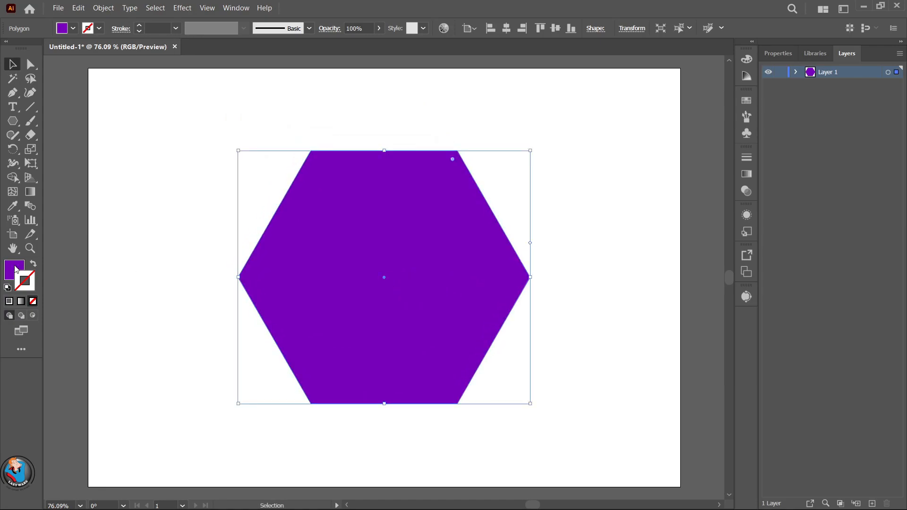
{"action": "double_click", "coordinate": [14, 270]}
{"action": "mouse_move", "coordinate": [797, 311]}
{"action": "left_mouse_down"}
{"action": "mouse_move", "coordinate": [797, 169]}
{"action": "mouse_move", "coordinate": [787, 317]}
{"action": "left_mouse_up"}
{"action": "left_click", "coordinate": [891, 168]}
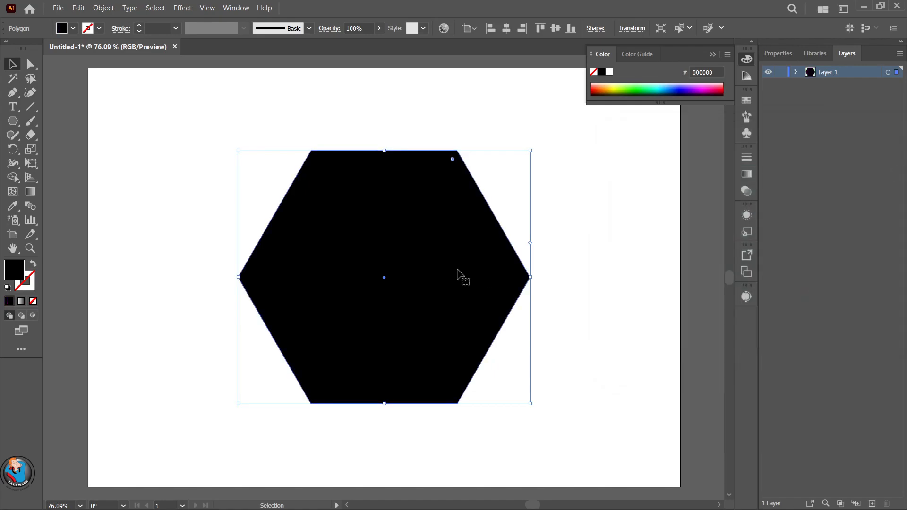
Step: Paste a copy of the black hexagon in front and scale it proportionally about its centre down to a tiny hexagon
{"action": "left_click", "coordinate": [79, 8]}
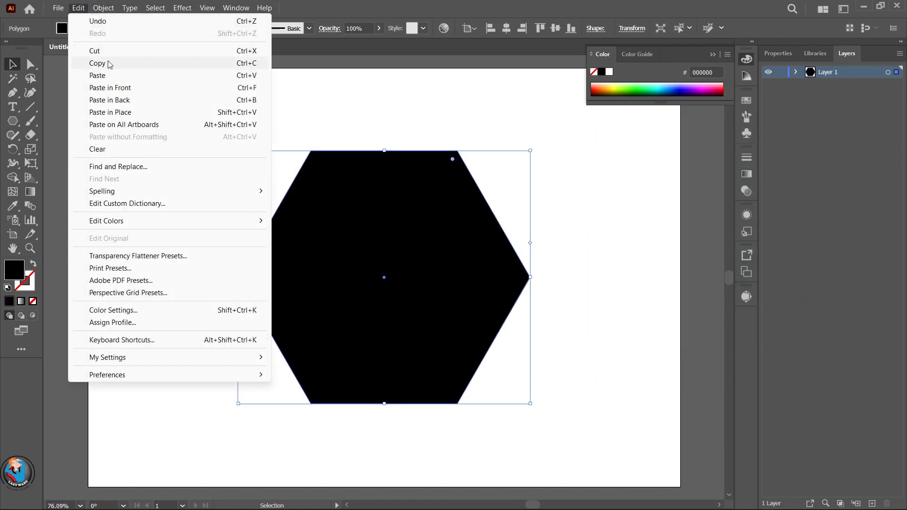
{"action": "left_click", "coordinate": [109, 64]}
{"action": "left_click", "coordinate": [79, 6]}
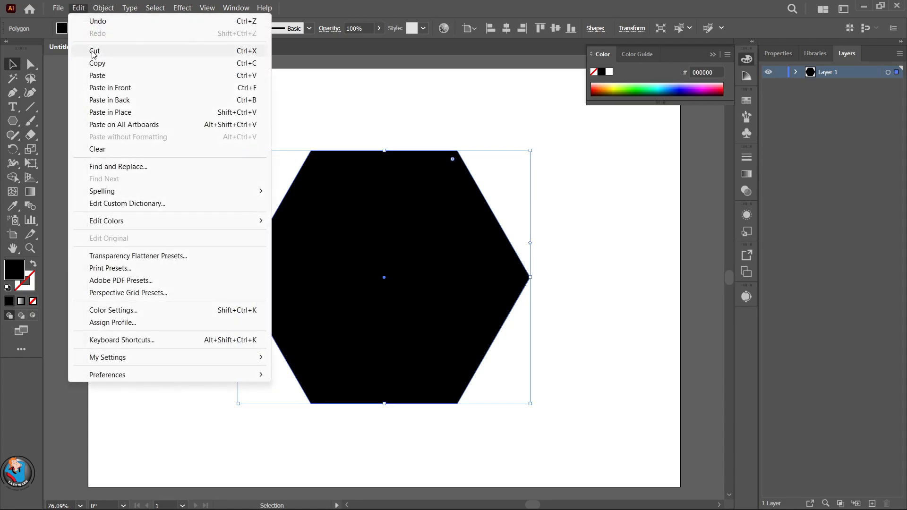
{"action": "left_click", "coordinate": [109, 88]}
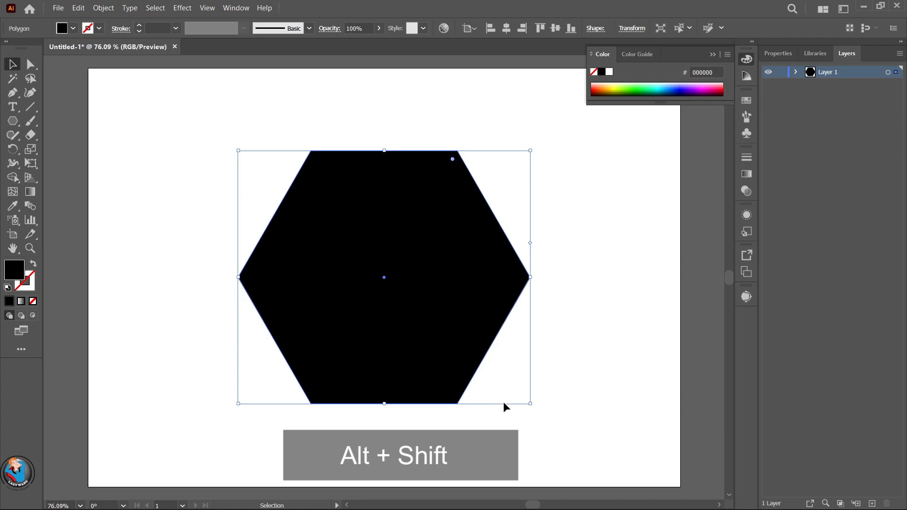
{"action": "left_click_drag", "start_coordinate": [530, 404], "coordinate": [413, 286]}
Step: Select both hexagons and make a blend between them
{"action": "key", "text": "ctrl+a"}
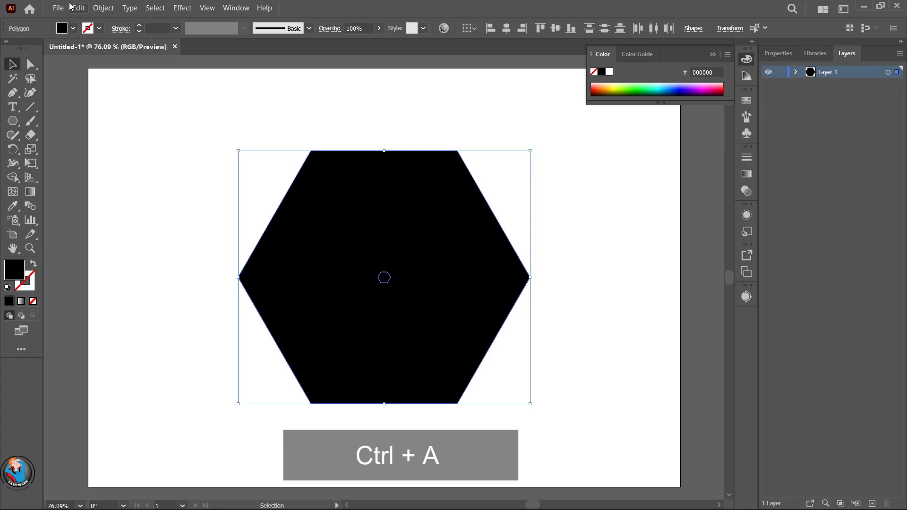
{"action": "left_click", "coordinate": [104, 8]}
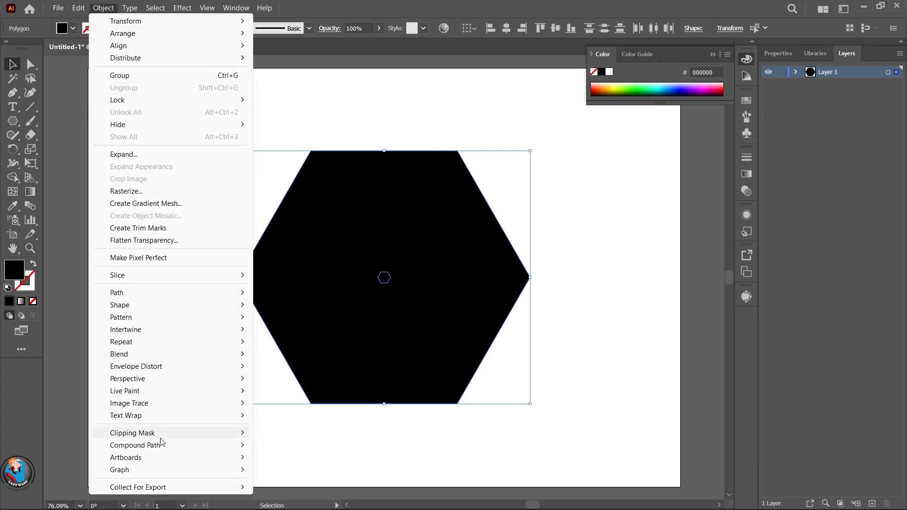
{"action": "mouse_move", "coordinate": [169, 360]}
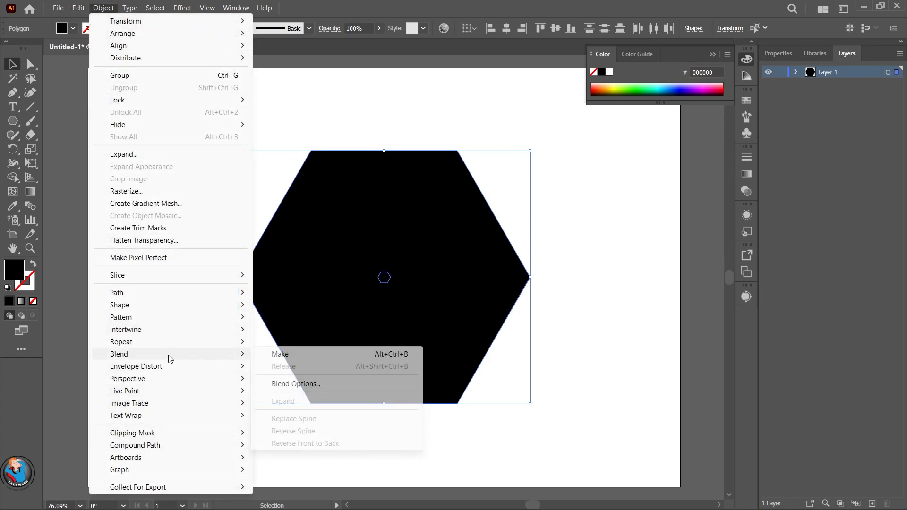
{"action": "left_click", "coordinate": [261, 355]}
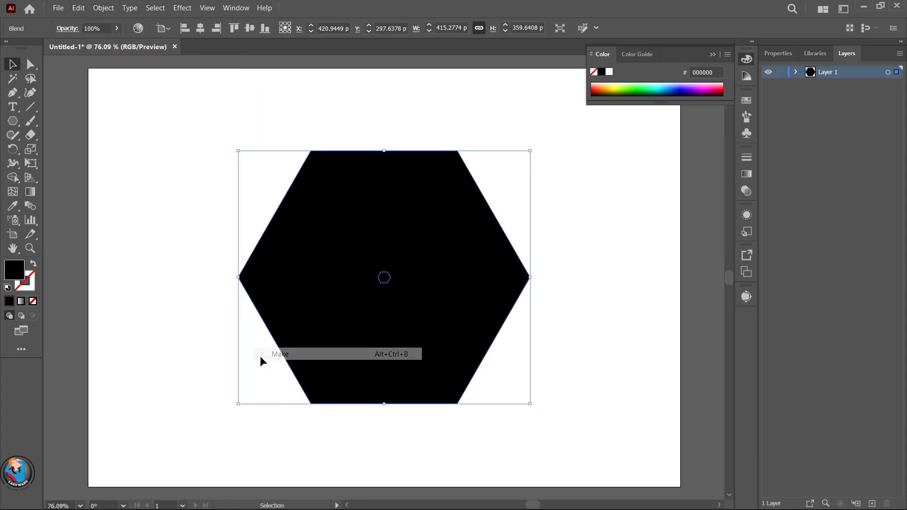
Step: Apply the Pathfinder Exclude effect to the hexagon blend
{"action": "left_click", "coordinate": [180, 7]}
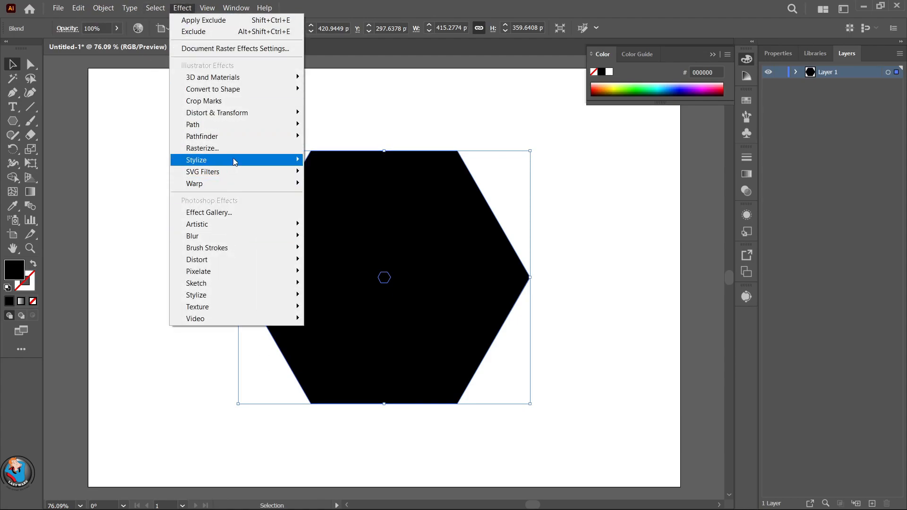
{"action": "mouse_move", "coordinate": [249, 138]}
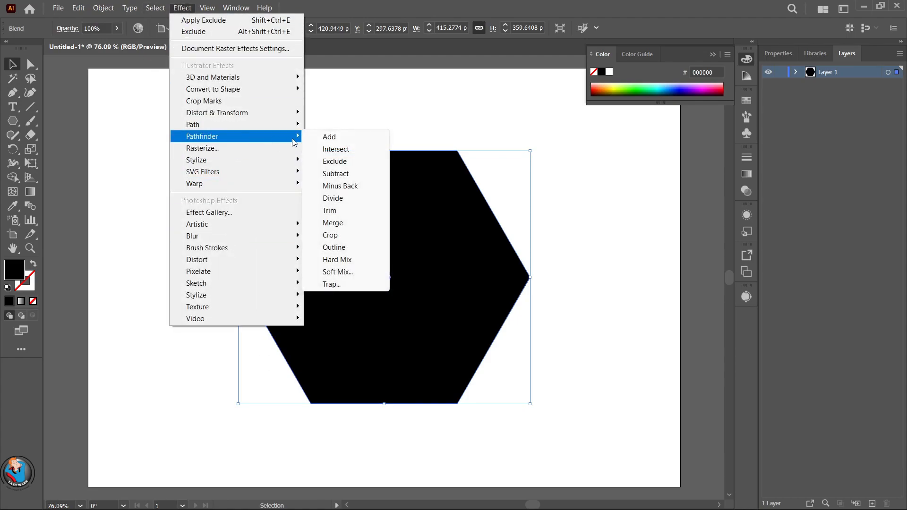
{"action": "left_click", "coordinate": [346, 162]}
Step: Set the blend spacing to Specified Steps with 15 steps
{"action": "left_click", "coordinate": [109, 6]}
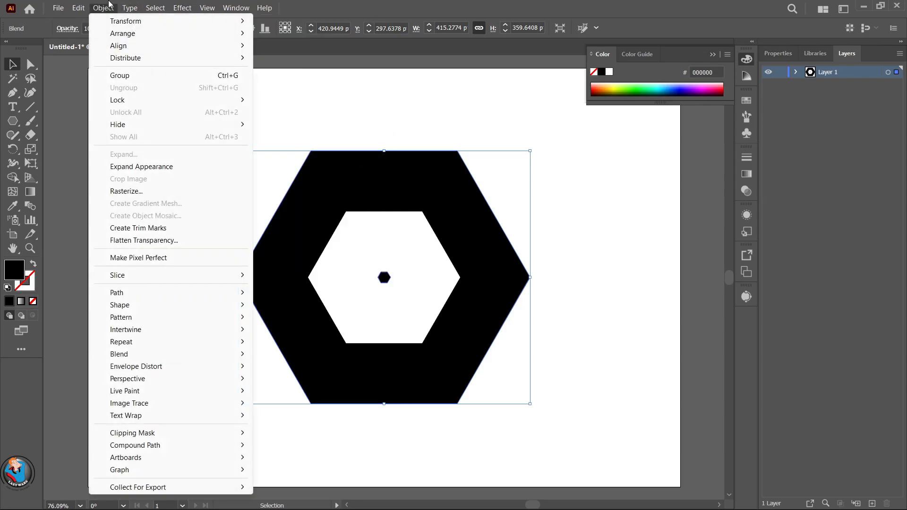
{"action": "mouse_move", "coordinate": [250, 357]}
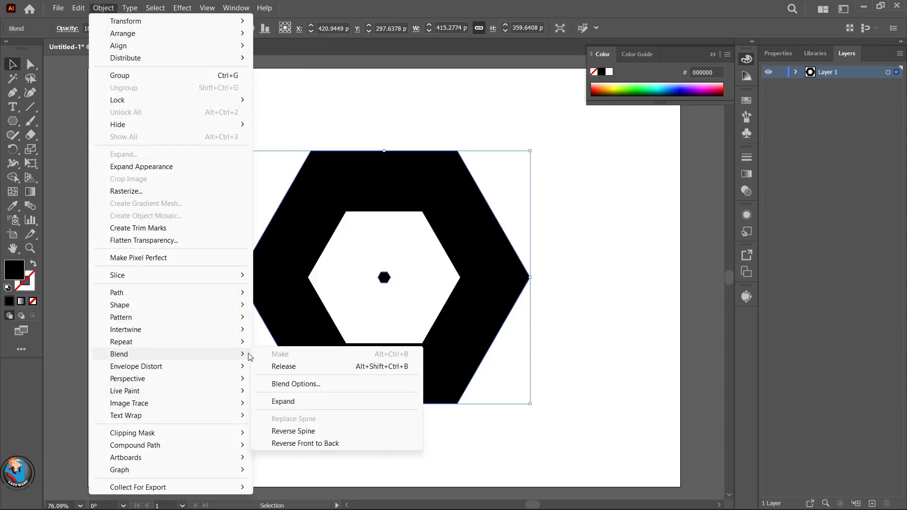
{"action": "left_click", "coordinate": [321, 384]}
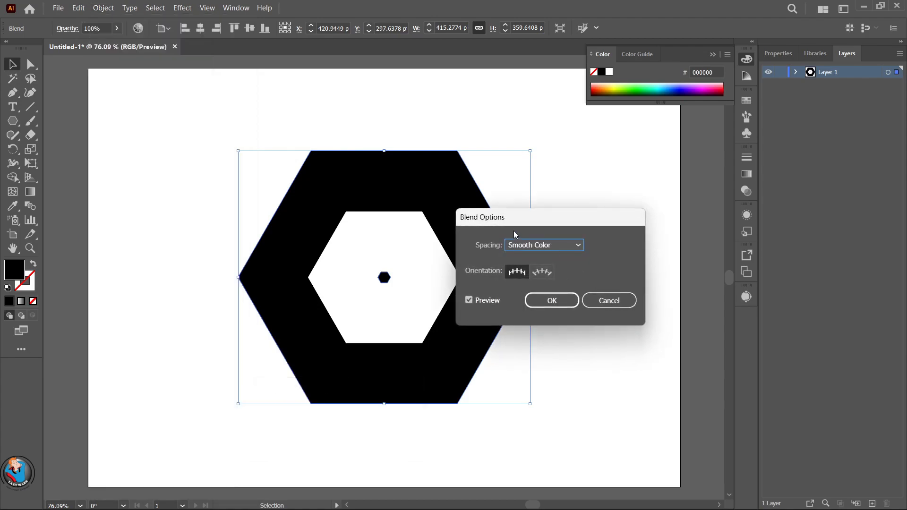
{"action": "left_click", "coordinate": [520, 244]}
{"action": "left_click", "coordinate": [531, 272]}
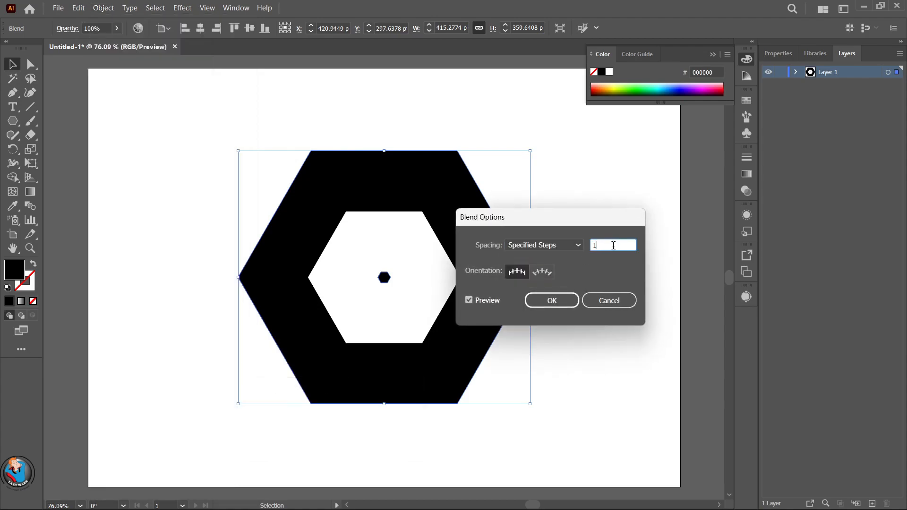
{"action": "key", "text": "Up"}
{"action": "key", "text": "Up"}
{"action": "key", "text": "Up"}
{"action": "key", "text": "Up"}
{"action": "key", "text": "Up"}
{"action": "key", "text": "Up"}
{"action": "key", "text": "Up"}
{"action": "key", "text": "Up"}
{"action": "key", "text": "Up"}
{"action": "key", "text": "Up"}
{"action": "key", "text": "Up"}
{"action": "key", "text": "Up"}
{"action": "key", "text": "Up"}
{"action": "key", "text": "Up"}
{"action": "key", "text": "Up"}
{"action": "key", "text": "Up"}
{"action": "key", "text": "Up"}
{"action": "key", "text": "Up"}
{"action": "key", "text": "Up"}
{"action": "key", "text": "Up"}
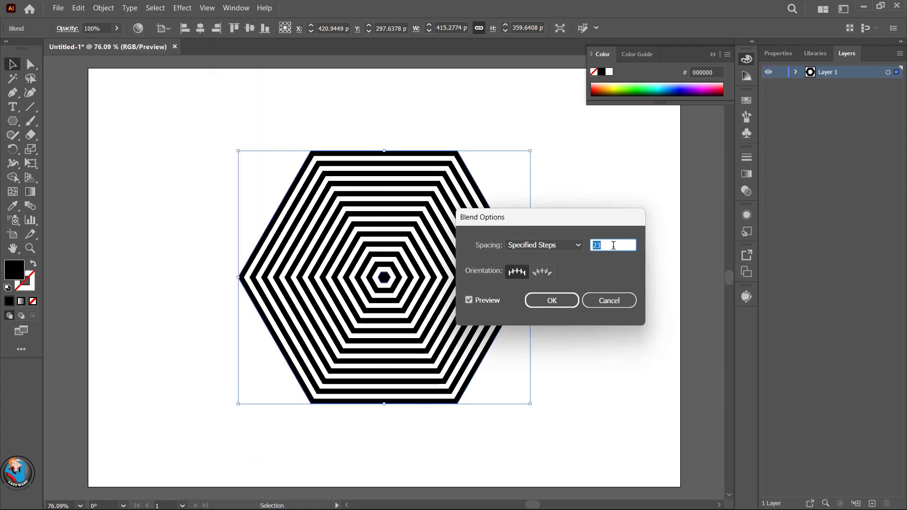
{"action": "type", "text": "10"}
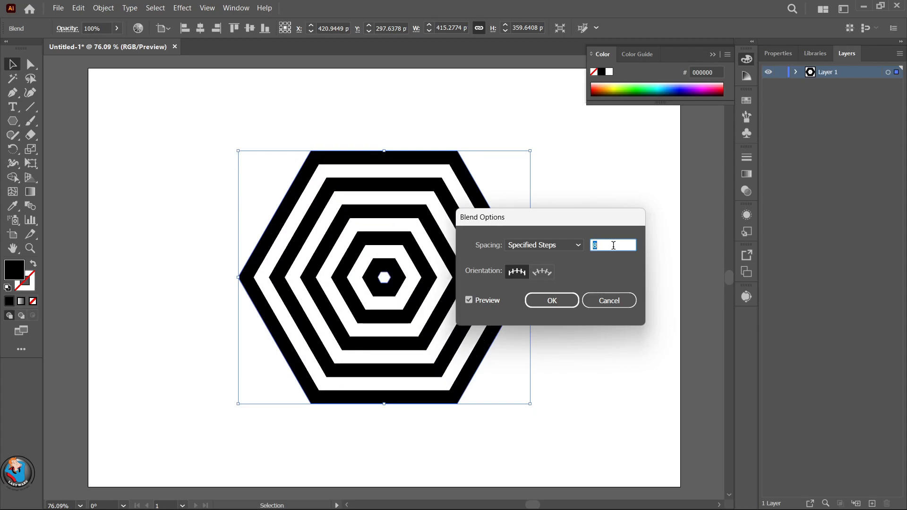
{"action": "key", "text": "Up"}
{"action": "key", "text": "Up"}
{"action": "key", "text": "Up"}
{"action": "key", "text": "Up"}
{"action": "key", "text": "Up"}
{"action": "key", "text": "Up"}
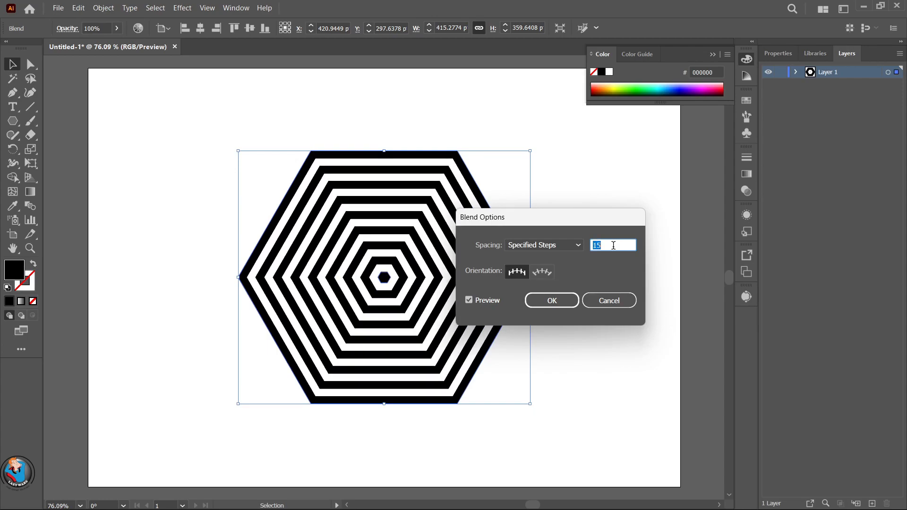
{"action": "key", "text": "Up"}
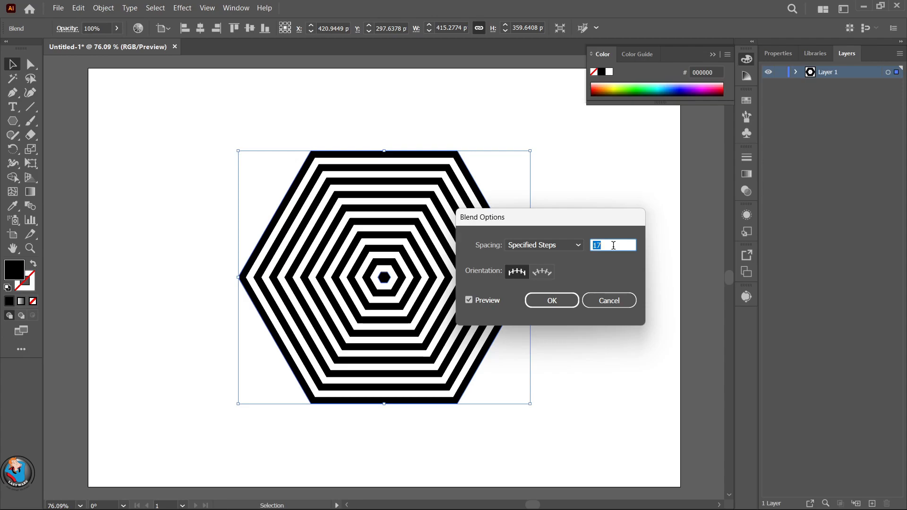
{"action": "key", "text": "Down"}
{"action": "key", "text": "Down"}
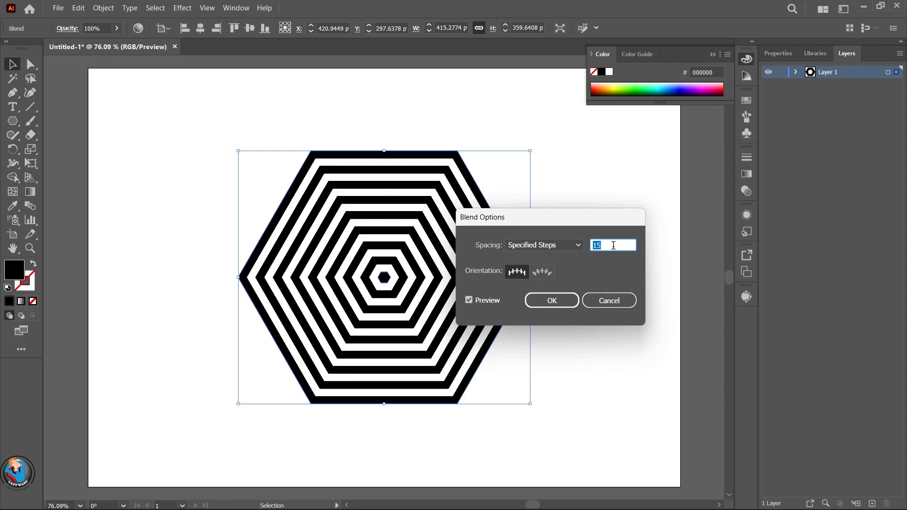
{"action": "left_click", "coordinate": [554, 301]}
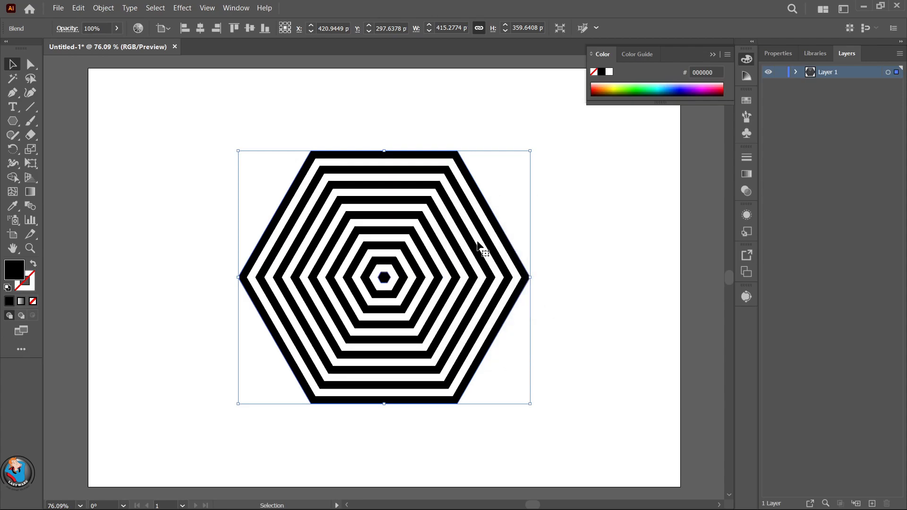
Step: Isolate the hexagon blend and apply a Transform effect that rotates the tiny central hexagon by 91°
{"action": "left_click", "coordinate": [560, 29]}
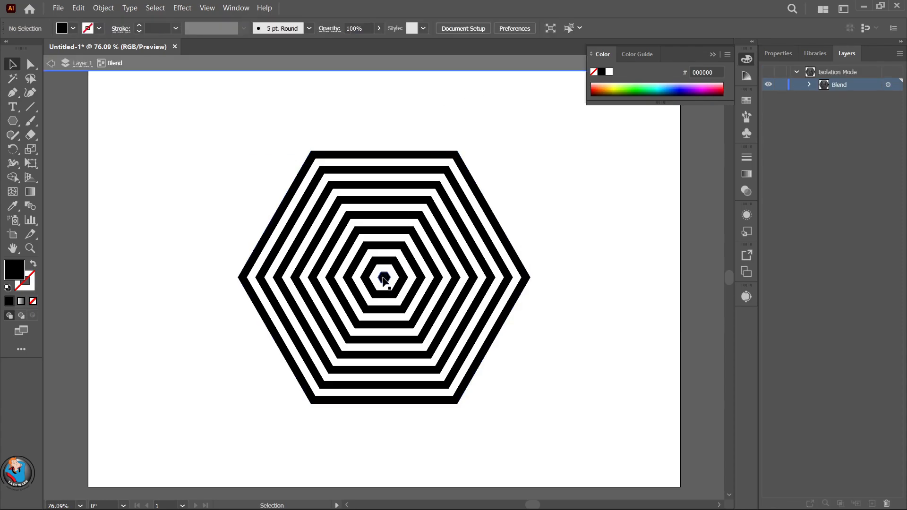
{"action": "left_click", "coordinate": [384, 279]}
{"action": "left_click", "coordinate": [182, 8]}
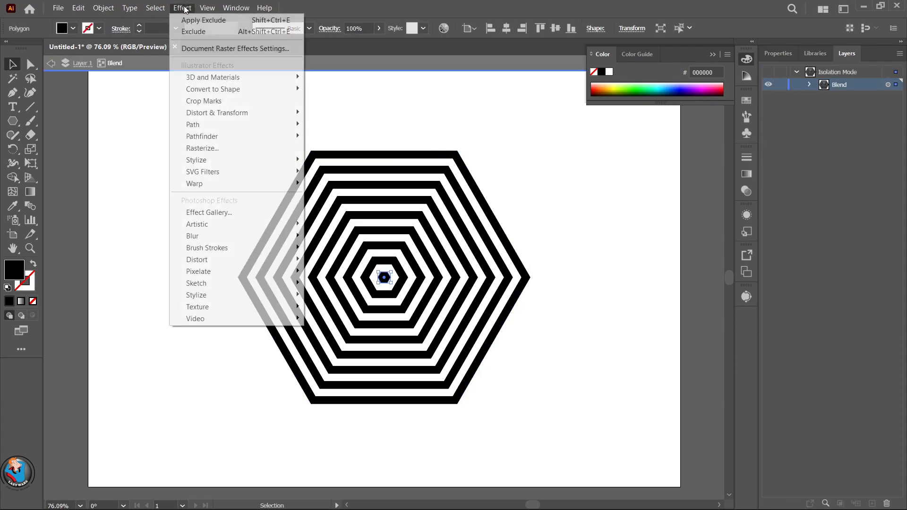
{"action": "mouse_move", "coordinate": [253, 112]}
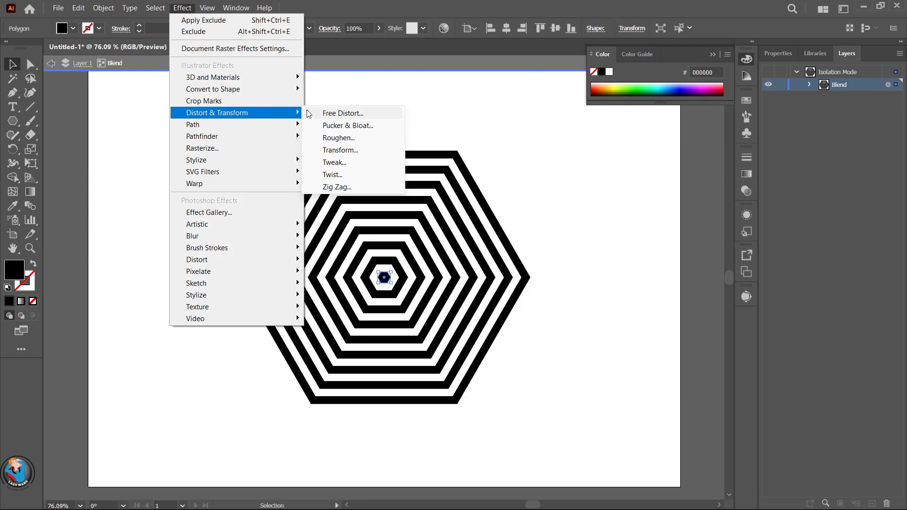
{"action": "left_click", "coordinate": [341, 150]}
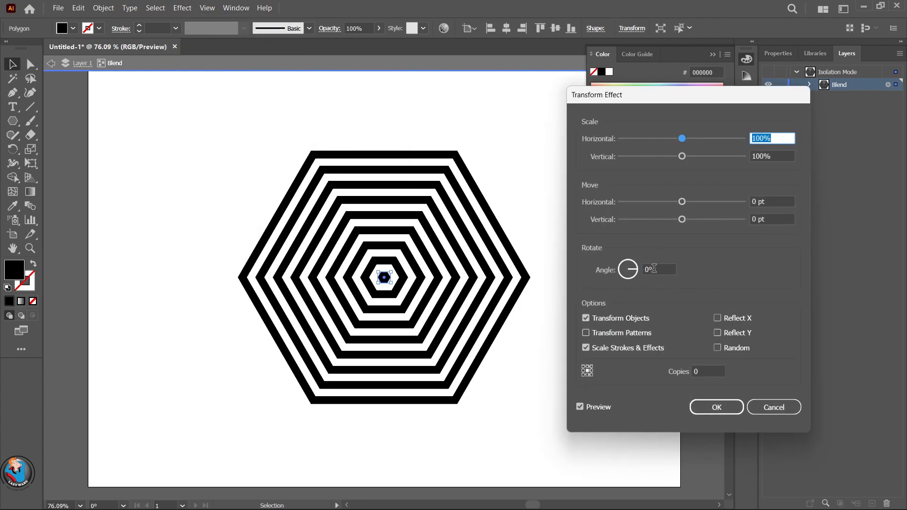
{"action": "left_click", "coordinate": [653, 269]}
{"action": "key", "text": "Up"}
{"action": "key", "text": "Up"}
{"action": "key", "text": "Up"}
{"action": "key", "text": "Up"}
{"action": "key", "text": "Up"}
{"action": "key", "text": "Up"}
{"action": "key", "text": "Up"}
{"action": "key", "text": "Up"}
{"action": "key", "text": "Up"}
{"action": "key", "text": "Up"}
{"action": "key", "text": "Up"}
{"action": "key", "text": "Up"}
{"action": "key", "text": "Up"}
{"action": "key", "text": "Up"}
{"action": "key", "text": "Up"}
{"action": "key", "text": "Up"}
{"action": "key", "text": "Up"}
{"action": "key", "text": "Up"}
{"action": "key", "text": "Up"}
{"action": "key", "text": "Up"}
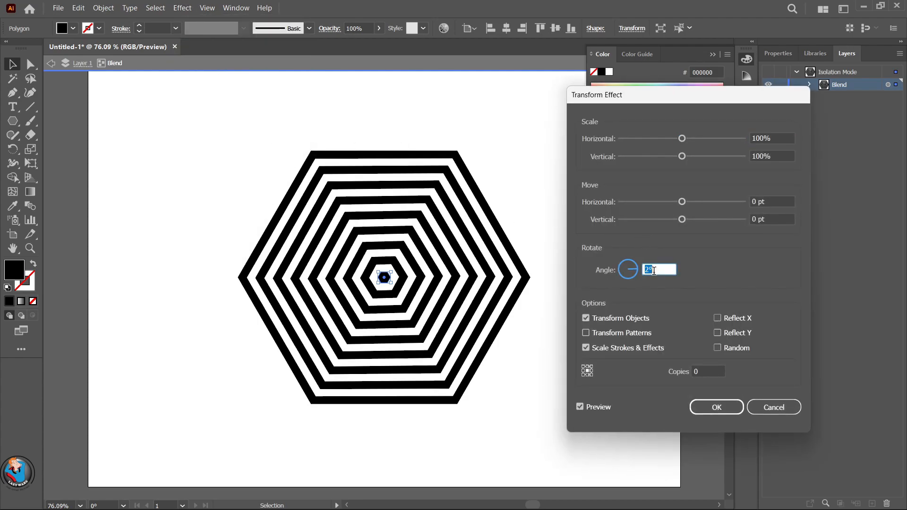
{"action": "key", "text": "Up"}
{"action": "key", "text": "Up"}
{"action": "key", "text": "Up"}
{"action": "key", "text": "Up"}
{"action": "key", "text": "Up"}
{"action": "key", "text": "Up"}
{"action": "key", "text": "Up"}
{"action": "key", "text": "Up"}
{"action": "key", "text": "Up"}
{"action": "key", "text": "Up"}
{"action": "key", "text": "Up"}
{"action": "key", "text": "Up"}
{"action": "key", "text": "Up"}
{"action": "key", "text": "Up"}
{"action": "key", "text": "Up"}
{"action": "key", "text": "Up"}
{"action": "key", "text": "Up"}
{"action": "key", "text": "Up"}
{"action": "key", "text": "Up"}
{"action": "key", "text": "Up"}
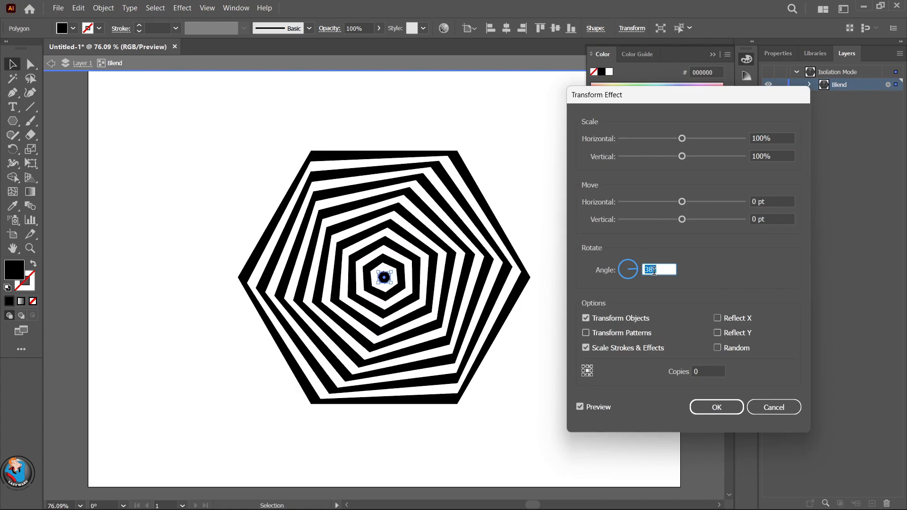
{"action": "key", "text": "Up"}
{"action": "key", "text": "Up"}
{"action": "key", "text": "Up"}
{"action": "key", "text": "Up"}
{"action": "key", "text": "Up"}
{"action": "key", "text": "Up"}
{"action": "key", "text": "Up"}
{"action": "key", "text": "Up"}
{"action": "key", "text": "Up"}
{"action": "key", "text": "Up"}
{"action": "key", "text": "Up"}
{"action": "key", "text": "Up"}
{"action": "key", "text": "Up"}
{"action": "key", "text": "Up"}
{"action": "key", "text": "Up"}
{"action": "key", "text": "Up"}
{"action": "key", "text": "Up"}
{"action": "key", "text": "Up"}
{"action": "key", "text": "Up"}
{"action": "key", "text": "Up"}
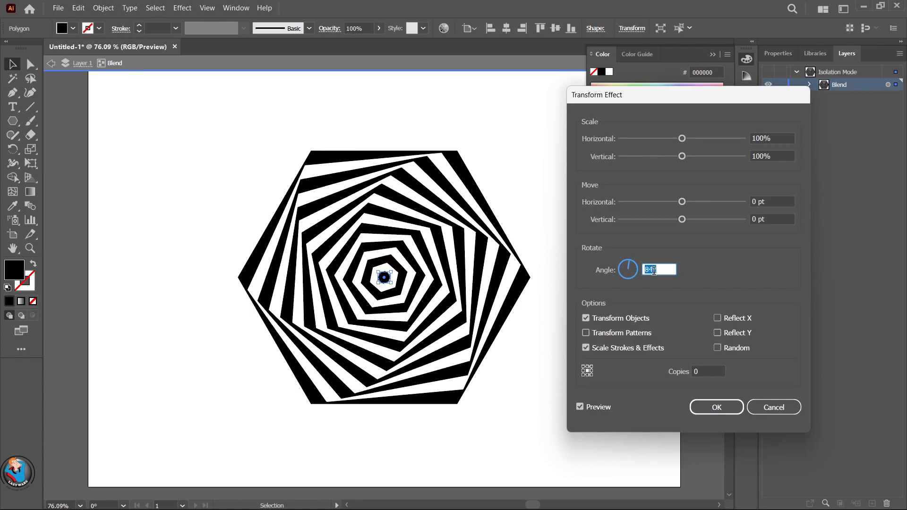
{"action": "key", "text": "Up"}
{"action": "key", "text": "Up"}
{"action": "key", "text": "Up"}
{"action": "key", "text": "Up"}
{"action": "key", "text": "Up"}
{"action": "key", "text": "Up"}
{"action": "key", "text": "Up"}
{"action": "key", "text": "Up"}
{"action": "key", "text": "Up"}
{"action": "key", "text": "Up"}
{"action": "key", "text": "Up"}
{"action": "key", "text": "Up"}
{"action": "key", "text": "Up"}
{"action": "key", "text": "Up"}
{"action": "key", "text": "Up"}
{"action": "key", "text": "Up"}
{"action": "key", "text": "Up"}
{"action": "key", "text": "Up"}
{"action": "key", "text": "Up"}
{"action": "key", "text": "Up"}
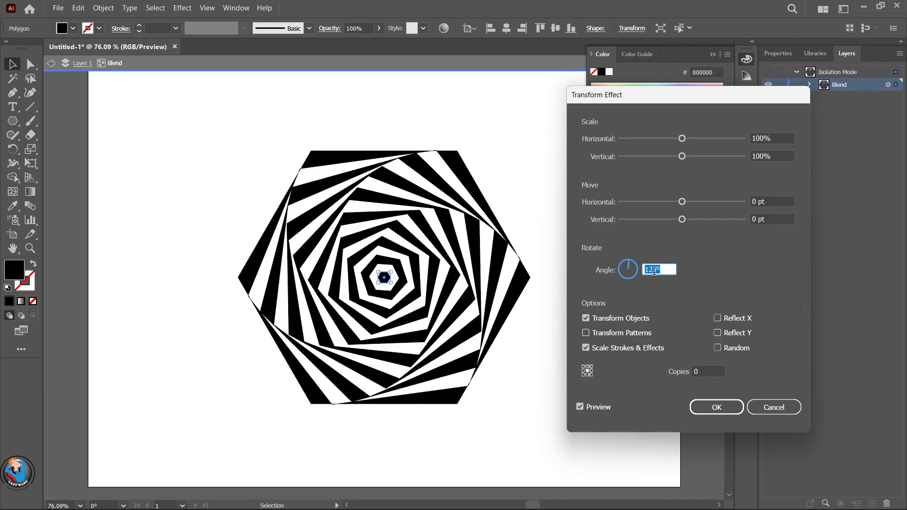
{"action": "key", "text": "Up"}
{"action": "key", "text": "Up"}
{"action": "key", "text": "Up"}
{"action": "key", "text": "Up"}
{"action": "key", "text": "Up"}
{"action": "key", "text": "Up"}
{"action": "key", "text": "Up"}
{"action": "key", "text": "Up"}
{"action": "key", "text": "Up"}
{"action": "key", "text": "Up"}
{"action": "key", "text": "Up"}
{"action": "key", "text": "Up"}
{"action": "key", "text": "Up"}
{"action": "key", "text": "Up"}
{"action": "key", "text": "Up"}
{"action": "key", "text": "Up"}
{"action": "key", "text": "Up"}
{"action": "key", "text": "Up"}
{"action": "key", "text": "Up"}
{"action": "key", "text": "Up"}
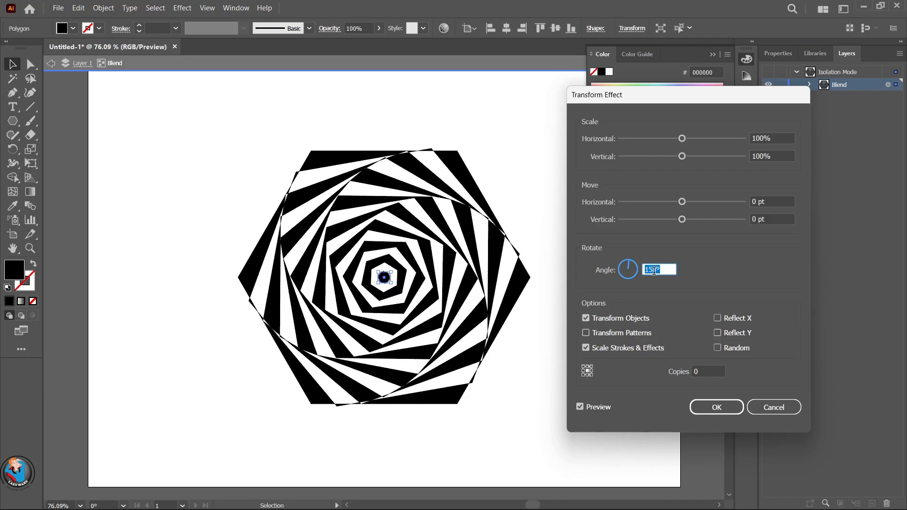
{"action": "key", "text": "Down"}
{"action": "key", "text": "Down"}
{"action": "key", "text": "Down"}
{"action": "key", "text": "Down"}
{"action": "key", "text": "Down"}
{"action": "key", "text": "Down"}
{"action": "key", "text": "Down"}
{"action": "key", "text": "Down"}
{"action": "key", "text": "Down"}
{"action": "key", "text": "Down"}
{"action": "key", "text": "Down"}
{"action": "key", "text": "Down"}
{"action": "key", "text": "Down"}
{"action": "key", "text": "Down"}
{"action": "key", "text": "Down"}
{"action": "key", "text": "Down"}
{"action": "key", "text": "Down"}
{"action": "key", "text": "Down"}
{"action": "key", "text": "Down"}
{"action": "key", "text": "Down"}
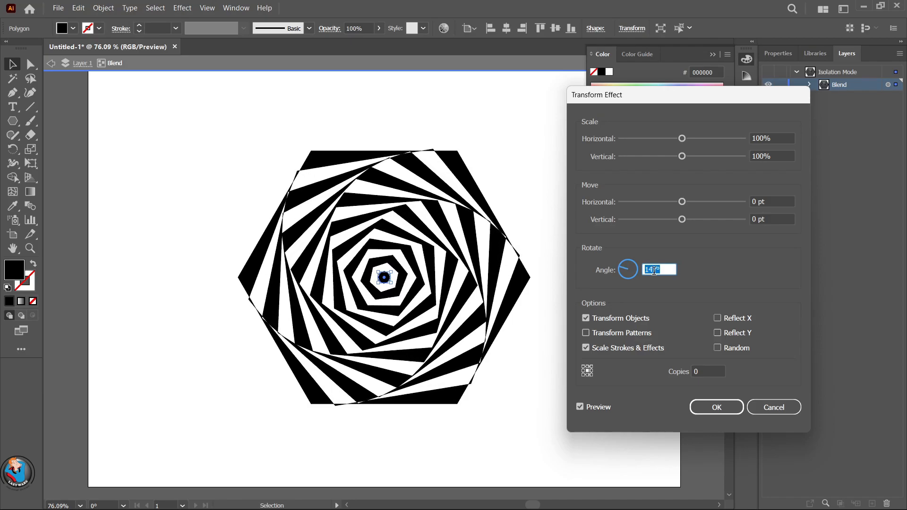
{"action": "key", "text": "Down"}
{"action": "key", "text": "Down"}
{"action": "key", "text": "Down"}
{"action": "key", "text": "Down"}
{"action": "key", "text": "Down"}
{"action": "key", "text": "Down"}
{"action": "key", "text": "Down"}
{"action": "key", "text": "Down"}
{"action": "key", "text": "Down"}
{"action": "key", "text": "Down"}
{"action": "key", "text": "Down"}
{"action": "key", "text": "Down"}
{"action": "key", "text": "Down"}
{"action": "key", "text": "Down"}
{"action": "key", "text": "Down"}
{"action": "key", "text": "Down"}
{"action": "key", "text": "Down"}
{"action": "key", "text": "Down"}
{"action": "key", "text": "Down"}
{"action": "key", "text": "Down"}
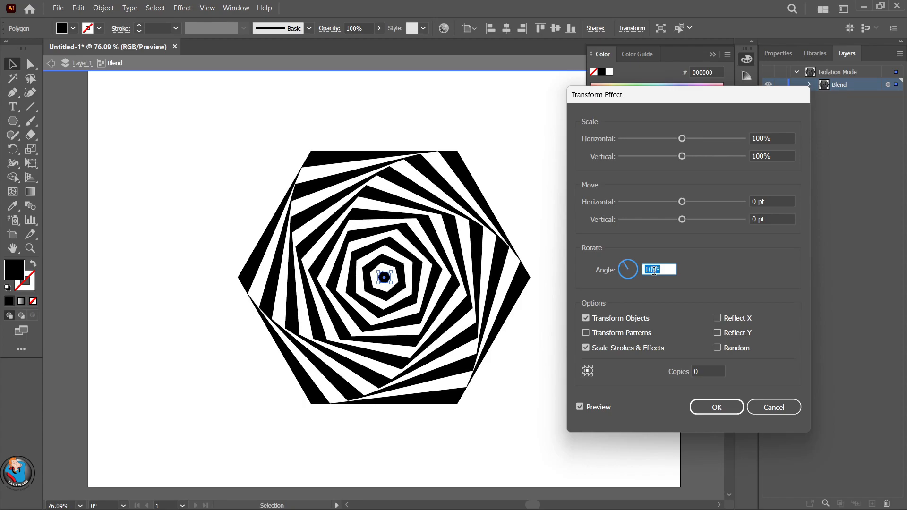
{"action": "key", "text": "Down"}
{"action": "key", "text": "Down"}
{"action": "key", "text": "Down"}
{"action": "key", "text": "Down"}
{"action": "key", "text": "Down"}
{"action": "key", "text": "Down"}
{"action": "key", "text": "Down"}
{"action": "key", "text": "Down"}
{"action": "key", "text": "Down"}
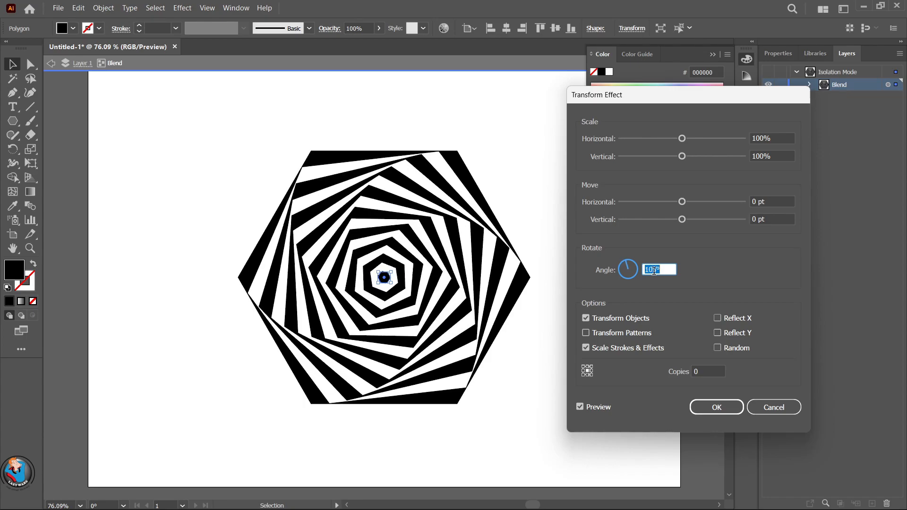
{"action": "key", "text": "Down"}
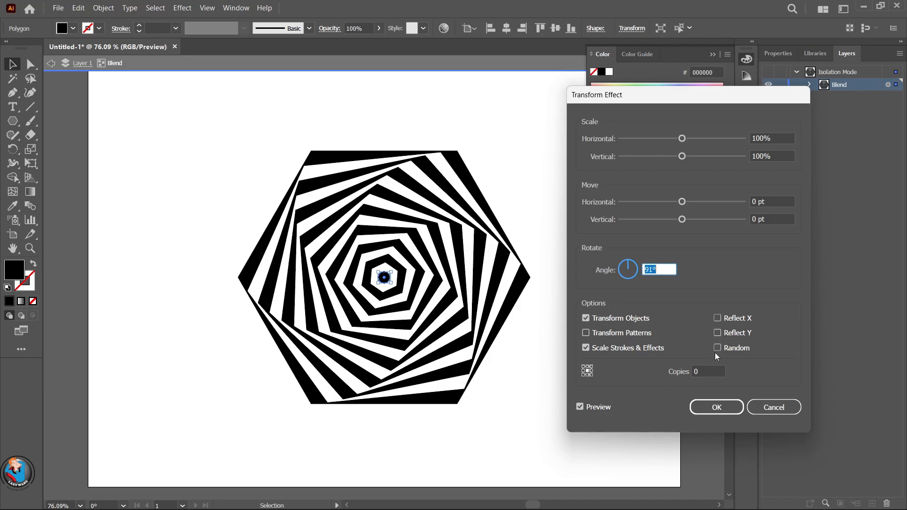
{"action": "left_click", "coordinate": [717, 409]}
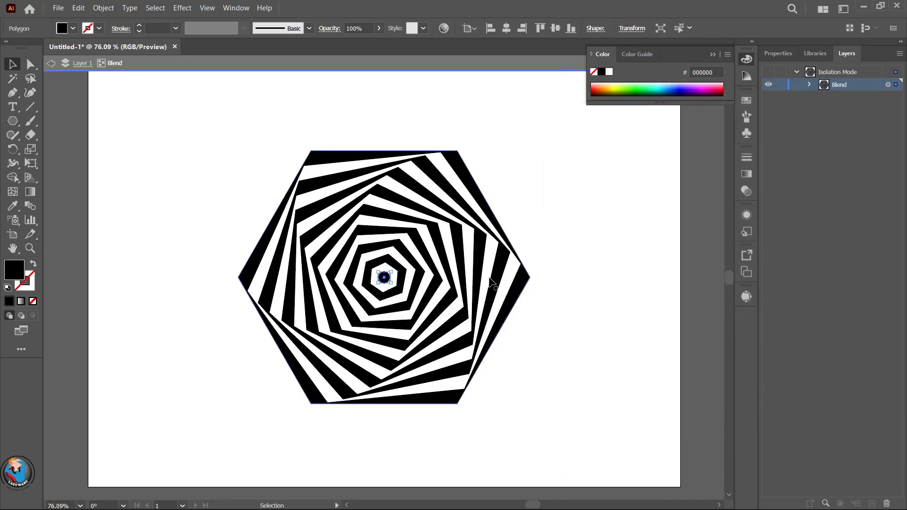
Step: Select the large outer hexagon and round all its corners with the live corner widget until the stripes become wavy
{"action": "left_click", "coordinate": [542, 286]}
{"action": "left_click", "coordinate": [505, 290]}
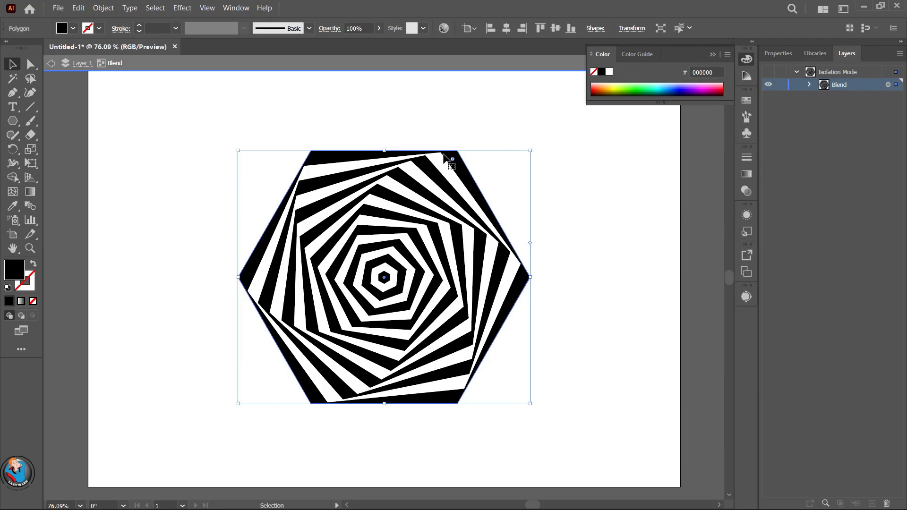
{"action": "mouse_move", "coordinate": [452, 159]}
{"action": "left_mouse_down"}
{"action": "mouse_move", "coordinate": [358, 231]}
{"action": "mouse_move", "coordinate": [394, 197]}
{"action": "left_mouse_up"}
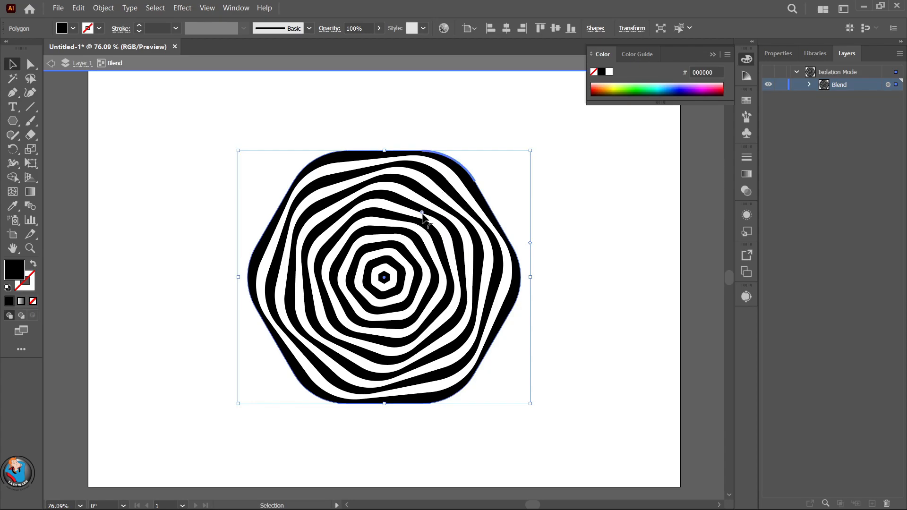
Step: Reduce the corner rounding of the outer hexagon with its live corner widget so the stripes turn more angular
{"action": "left_click_drag", "start_coordinate": [423, 217], "coordinate": [468, 213]}
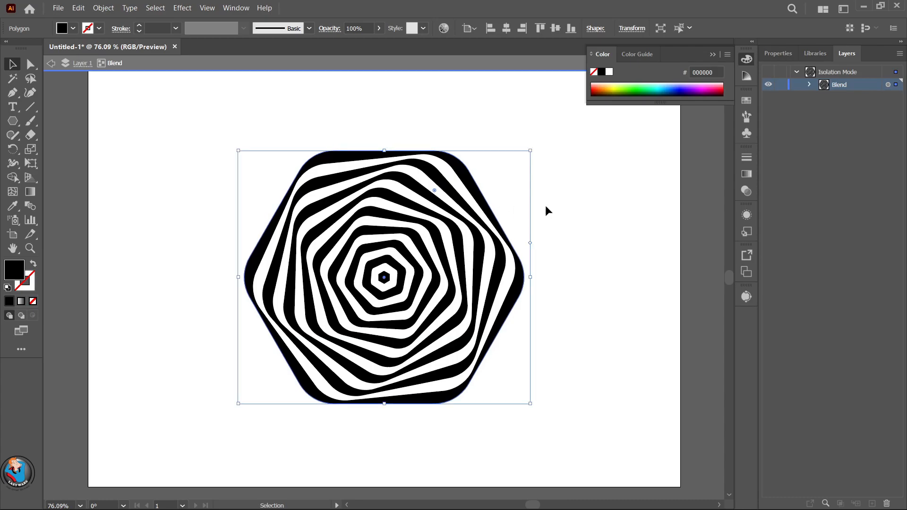
{"action": "left_click", "coordinate": [572, 208]}
Step: Apply the Orange, Yellow gradient preset to the outer hexagon's fill and leave isolation mode
{"action": "left_click", "coordinate": [447, 268]}
{"action": "left_click", "coordinate": [30, 191]}
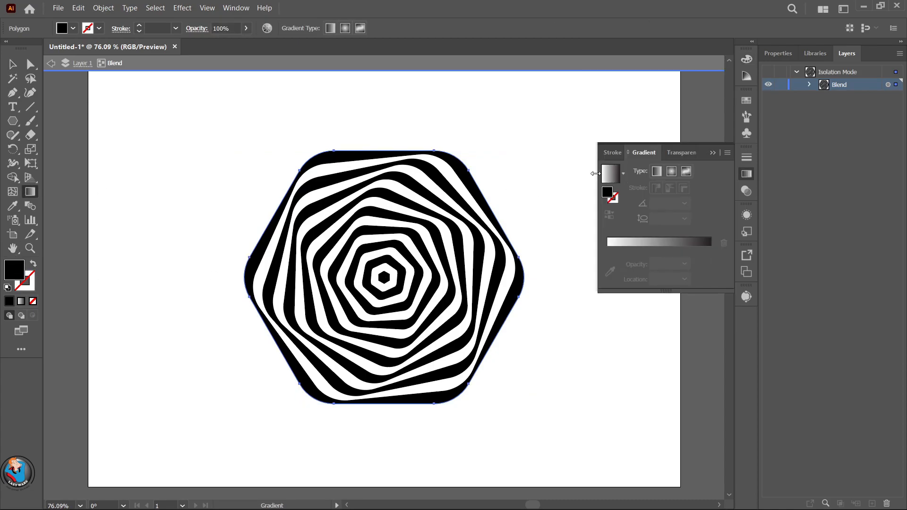
{"action": "left_click", "coordinate": [624, 176]}
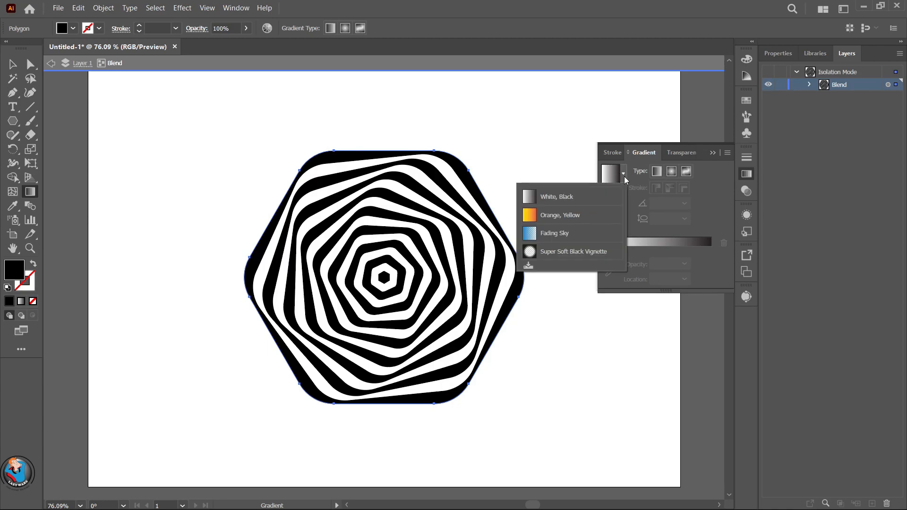
{"action": "left_click", "coordinate": [560, 215]}
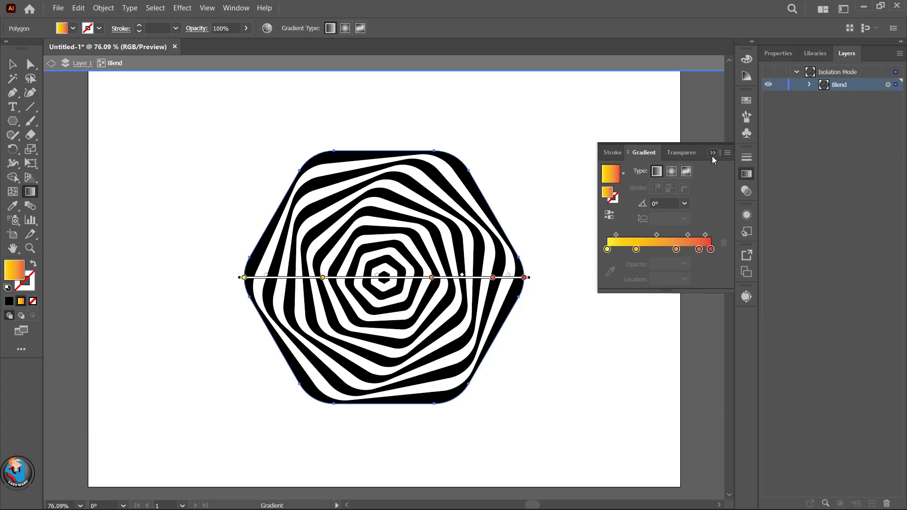
{"action": "left_click", "coordinate": [712, 154]}
{"action": "left_click", "coordinate": [13, 64]}
{"action": "double_click", "coordinate": [139, 144]}
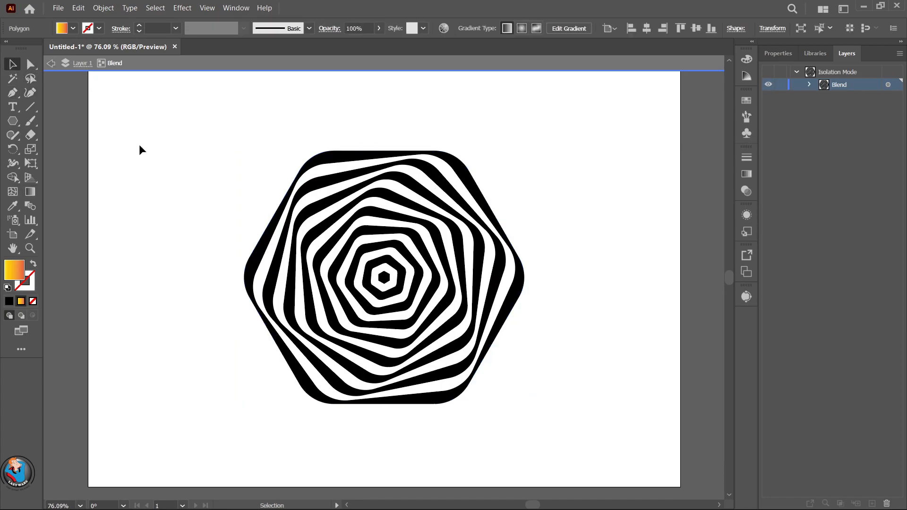
Step: Expand the appearance of the hexagon blend and fill the resulting group with the orange-yellow gradient
{"action": "left_click", "coordinate": [319, 222]}
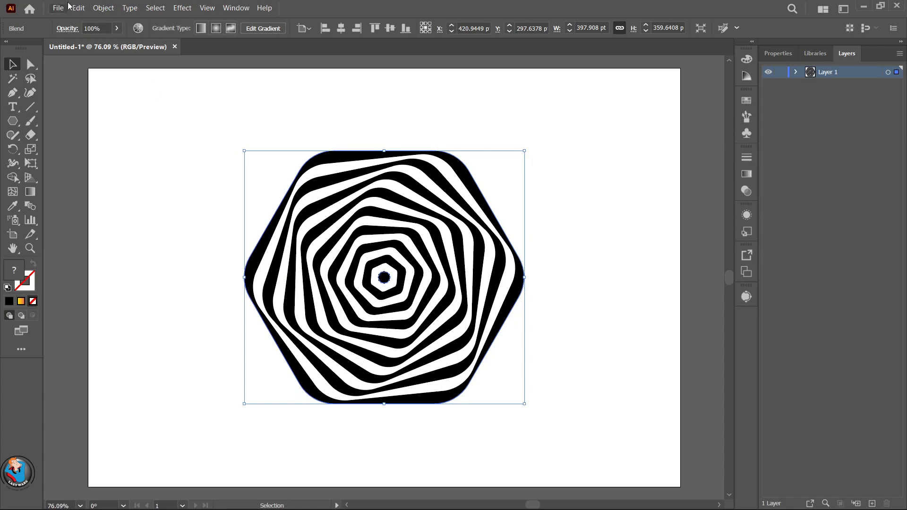
{"action": "left_click", "coordinate": [104, 8]}
{"action": "left_click", "coordinate": [169, 167]}
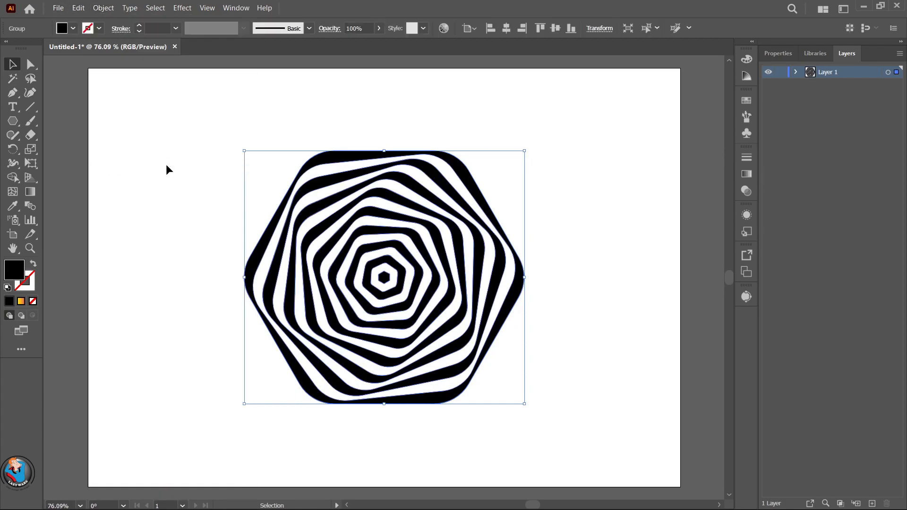
{"action": "left_click", "coordinate": [21, 302]}
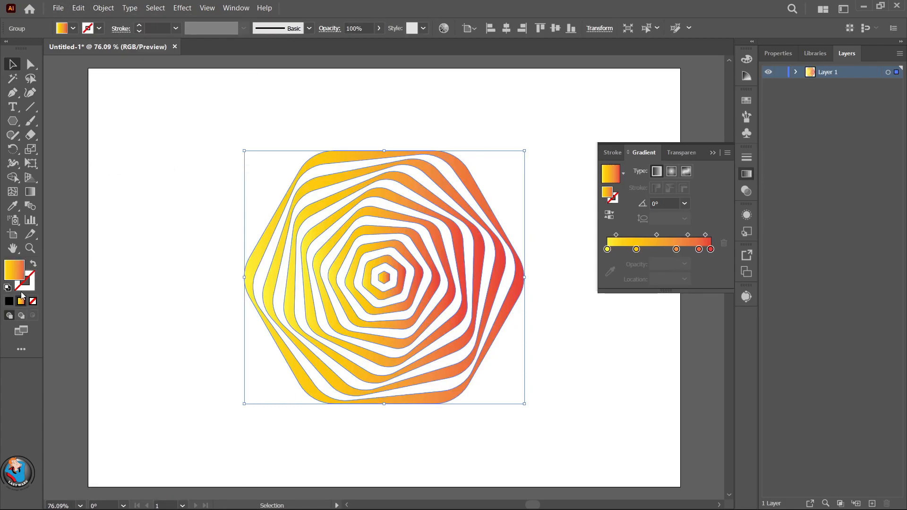
Step: Change the group's gradient to Radial, rearrange its color stops and delete one of them
{"action": "left_click", "coordinate": [101, 10]}
{"action": "left_click", "coordinate": [394, 223]}
{"action": "left_click_drag", "start_coordinate": [699, 249], "coordinate": [647, 249]}
{"action": "left_click_drag", "start_coordinate": [607, 249], "coordinate": [634, 249]}
{"action": "left_click", "coordinate": [672, 171]}
{"action": "left_click_drag", "start_coordinate": [615, 249], "coordinate": [644, 249]}
{"action": "left_click_drag", "start_coordinate": [607, 249], "coordinate": [627, 249]}
{"action": "left_click_drag", "start_coordinate": [616, 249], "coordinate": [711, 249]}
{"action": "left_click", "coordinate": [724, 242]}
Step: Reapply the gradient fill to the group and remove the surplus orange and red color stops
{"action": "left_click", "coordinate": [9, 302]}
{"action": "left_click", "coordinate": [22, 301]}
{"action": "left_click", "coordinate": [710, 249]}
{"action": "left_click", "coordinate": [724, 243]}
{"action": "left_click", "coordinate": [676, 249]}
{"action": "left_click", "coordinate": [724, 243]}
Step: Set the gradient's inner stop to black and place a yellow-green stop at the middle of the ramp
{"action": "double_click", "coordinate": [711, 249]}
{"action": "left_click", "coordinate": [578, 353]}
{"action": "left_click_drag", "start_coordinate": [627, 249], "coordinate": [663, 238]}
{"action": "double_click", "coordinate": [658, 249]}
{"action": "left_click", "coordinate": [597, 373]}
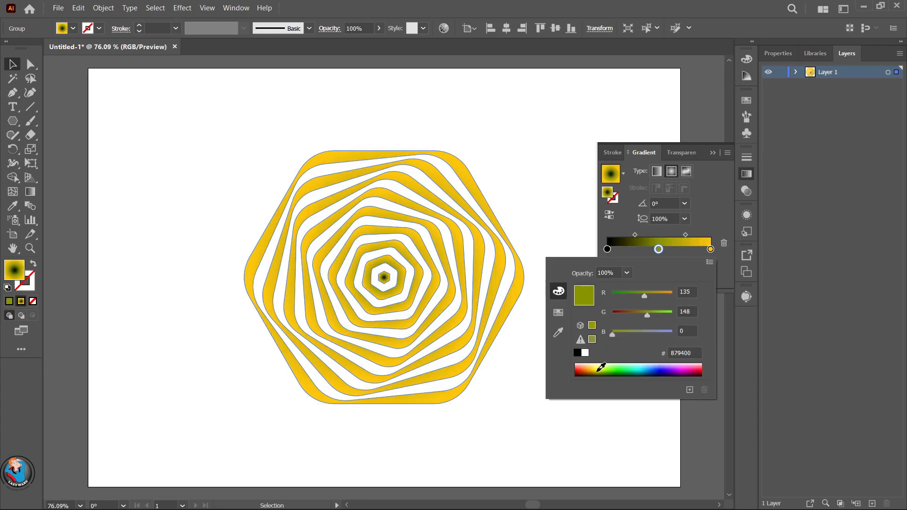
{"action": "left_click", "coordinate": [601, 370]}
Step: Recolor the radial gradient with a pale pink F7BFFF inner stop, a cyan middle stop and a magenta outer stop
{"action": "double_click", "coordinate": [711, 249]}
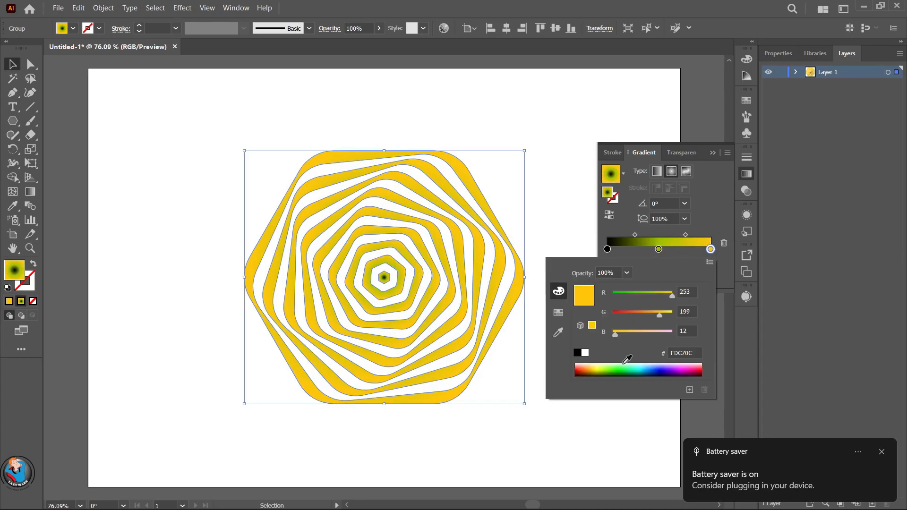
{"action": "left_click", "coordinate": [585, 353]}
{"action": "left_click_drag", "start_coordinate": [633, 365], "coordinate": [680, 360]}
{"action": "left_click", "coordinate": [659, 249]}
{"action": "double_click", "coordinate": [658, 249]}
{"action": "left_click", "coordinate": [607, 249]}
{"action": "double_click", "coordinate": [607, 249]}
{"action": "left_click", "coordinate": [609, 369]}
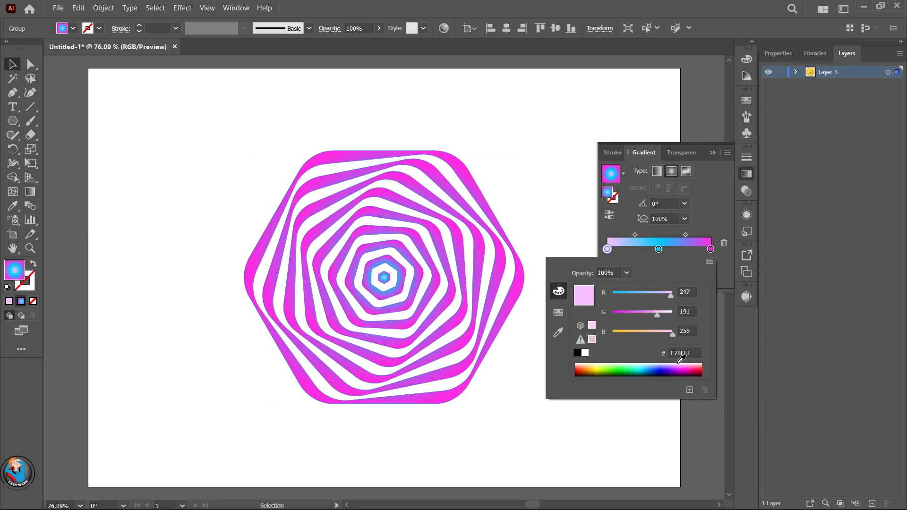
{"action": "left_click", "coordinate": [712, 152]}
{"action": "left_click", "coordinate": [539, 225]}
Step: Draw a rectangle covering the artboard and send it behind the hexagon artwork
{"action": "right_click", "coordinate": [16, 124]}
{"action": "left_click", "coordinate": [56, 123]}
{"action": "left_click_drag", "start_coordinate": [89, 69], "coordinate": [680, 426]}
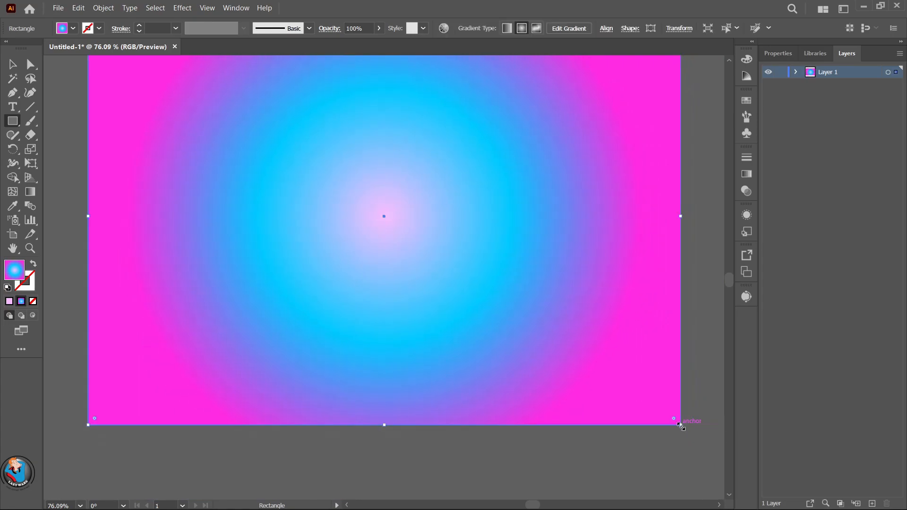
{"action": "right_click", "coordinate": [399, 212]}
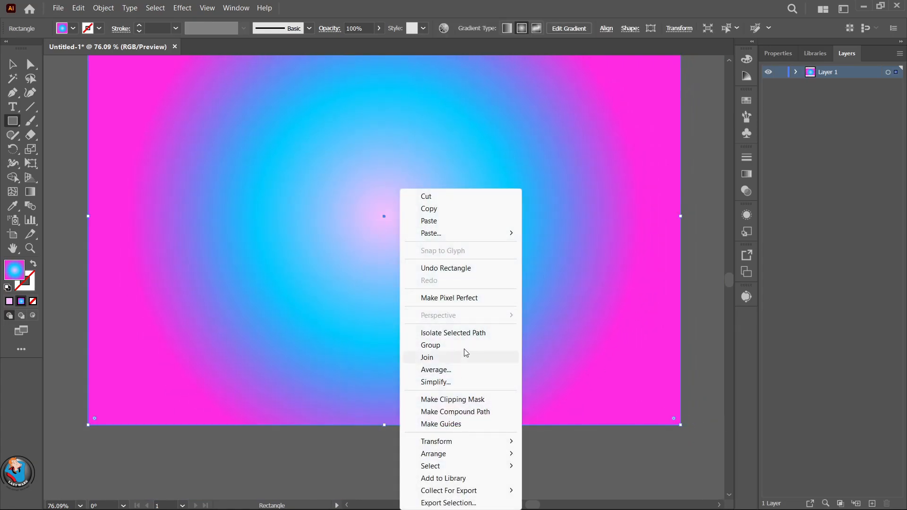
{"action": "mouse_move", "coordinate": [473, 454]}
{"action": "left_click", "coordinate": [550, 437]}
{"action": "scroll", "coordinate": [678, 286], "scroll_direction": "up", "scroll_amount": 2}
{"action": "scroll", "coordinate": [678, 285], "scroll_direction": "up", "scroll_amount": 1}
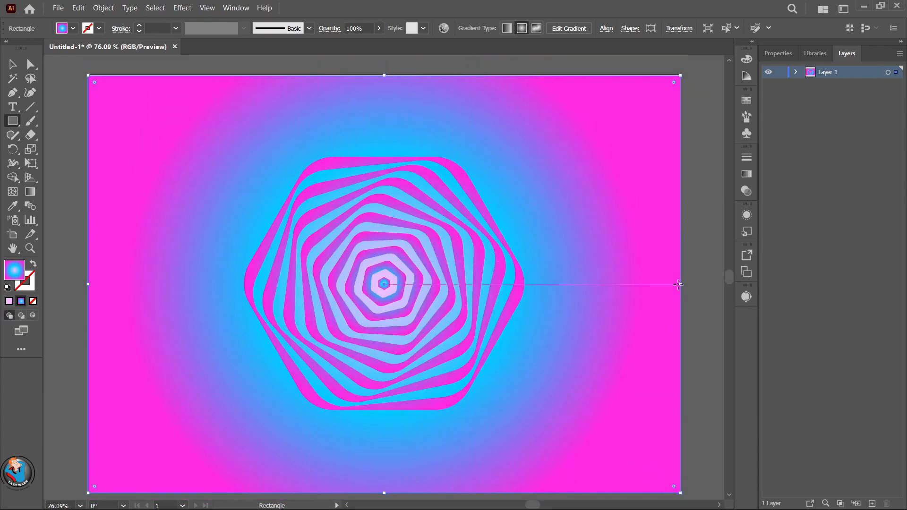
Step: Fill the background rectangle with dark gray 323033 and extend its upper edge to the artboard edge
{"action": "double_click", "coordinate": [22, 276]}
{"action": "mouse_move", "coordinate": [629, 255]}
{"action": "left_mouse_down"}
{"action": "mouse_move", "coordinate": [694, 209]}
{"action": "mouse_move", "coordinate": [763, 314]}
{"action": "mouse_move", "coordinate": [721, 283]}
{"action": "mouse_move", "coordinate": [666, 313]}
{"action": "mouse_move", "coordinate": [634, 283]}
{"action": "left_mouse_up"}
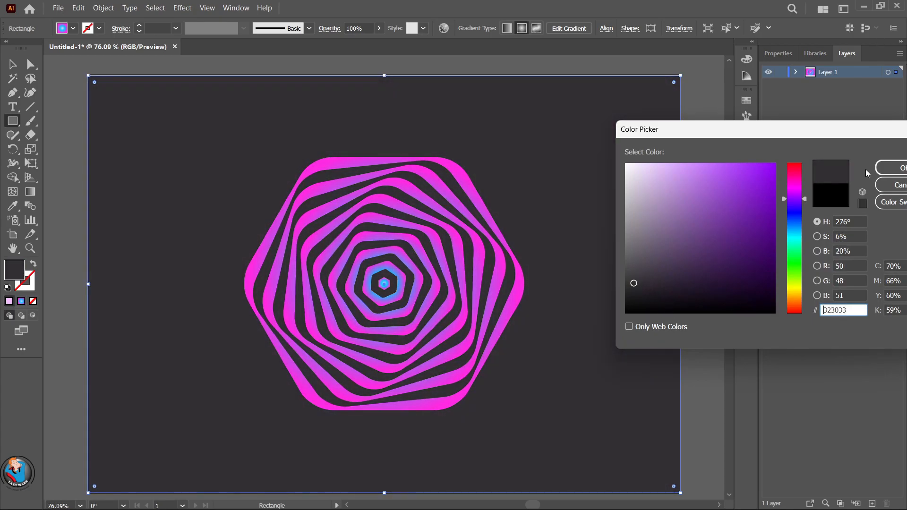
{"action": "left_click", "coordinate": [890, 167]}
{"action": "left_click_drag", "start_coordinate": [386, 77], "coordinate": [386, 74]}
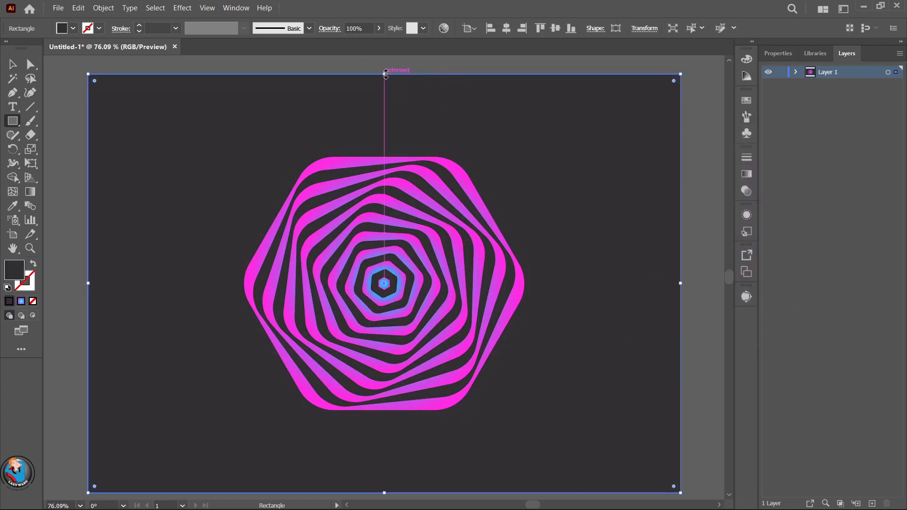
{"action": "left_click", "coordinate": [13, 65]}
{"action": "left_click", "coordinate": [65, 98]}
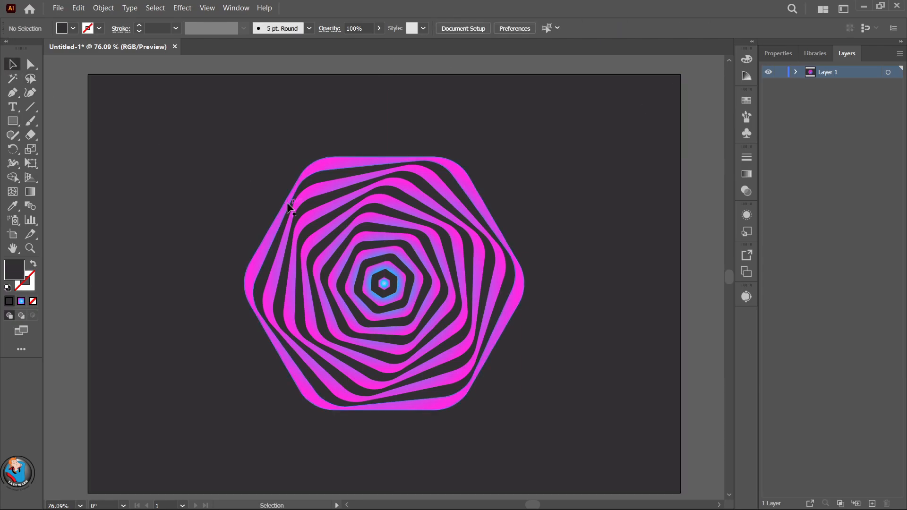
Step: Move the hexagon artwork slightly to the right on the dark background and deselect it
{"action": "left_click_drag", "start_coordinate": [383, 284], "coordinate": [397, 285]}
{"action": "left_click", "coordinate": [695, 237]}
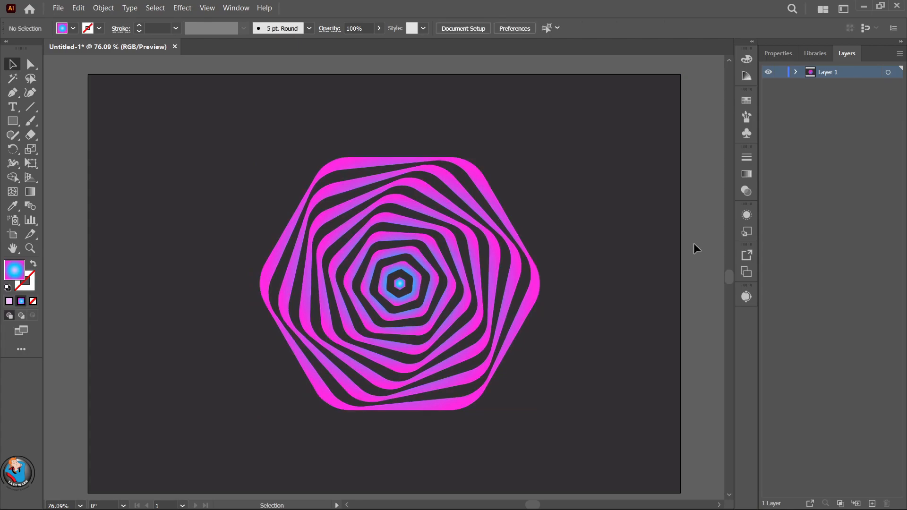